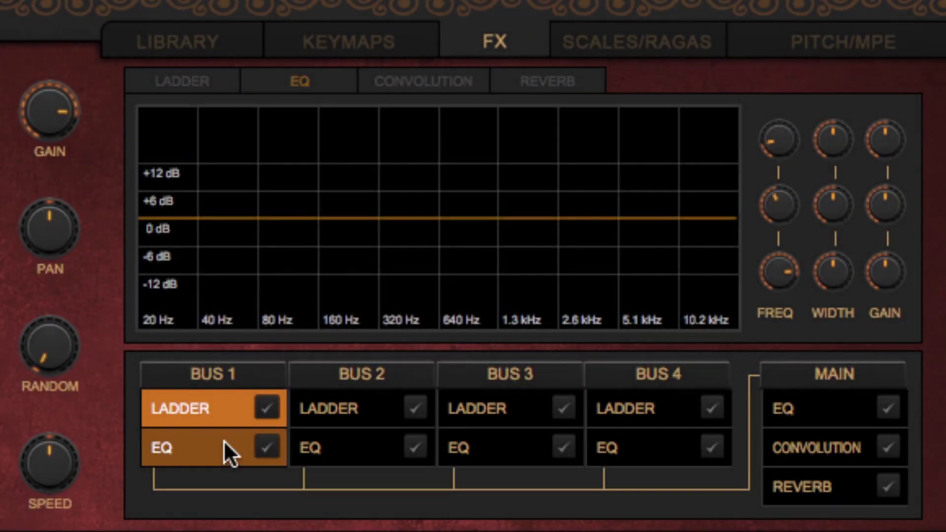
Switch on the Bus 1 EQ and bring the Bus 1 ladder filter settings back into view
click(214, 408)
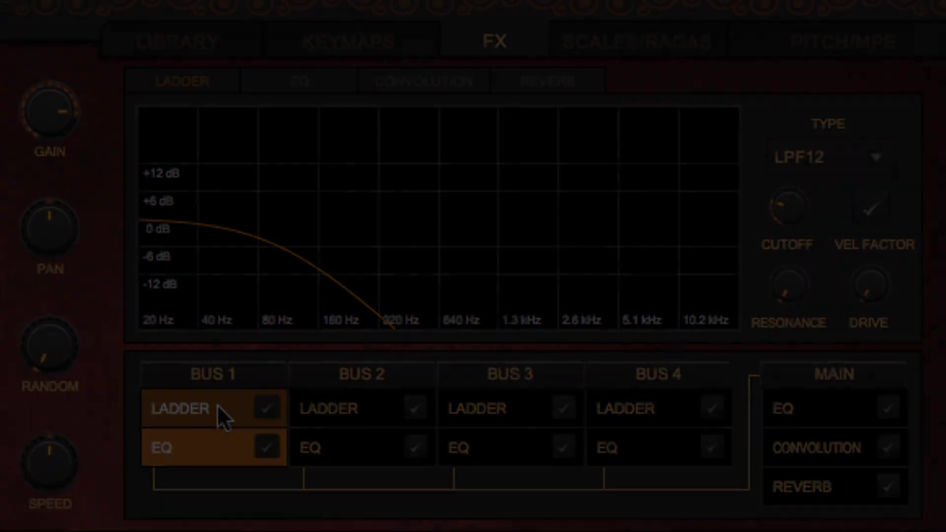
click(267, 447)
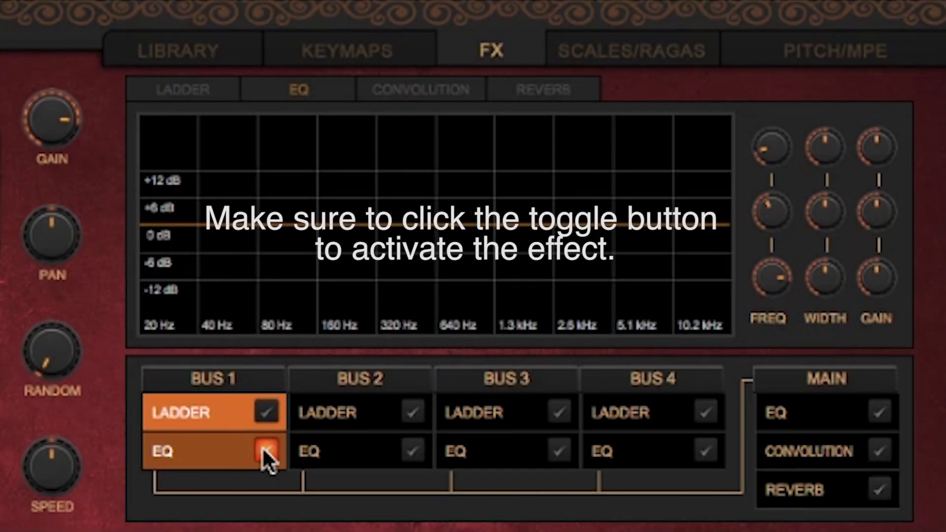
click(266, 411)
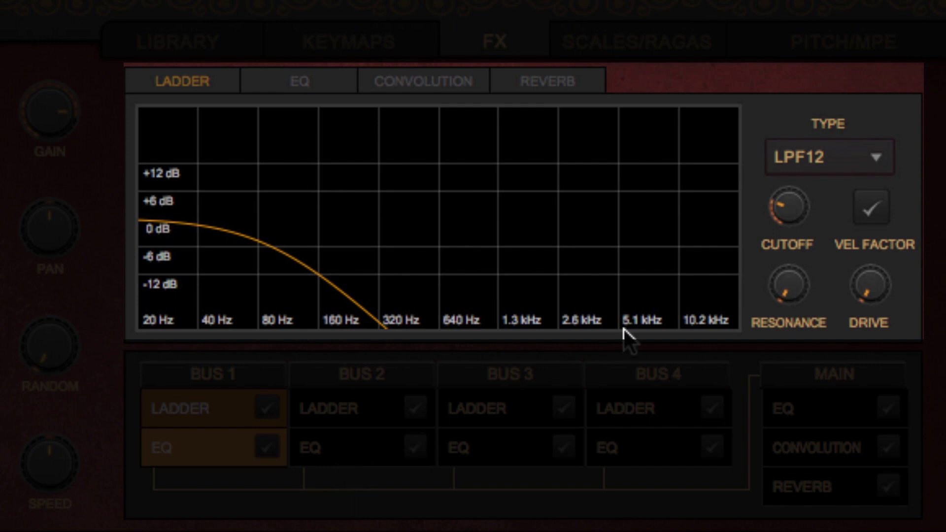
Set the Bus 1 ladder filter type to HPF24
click(808, 160)
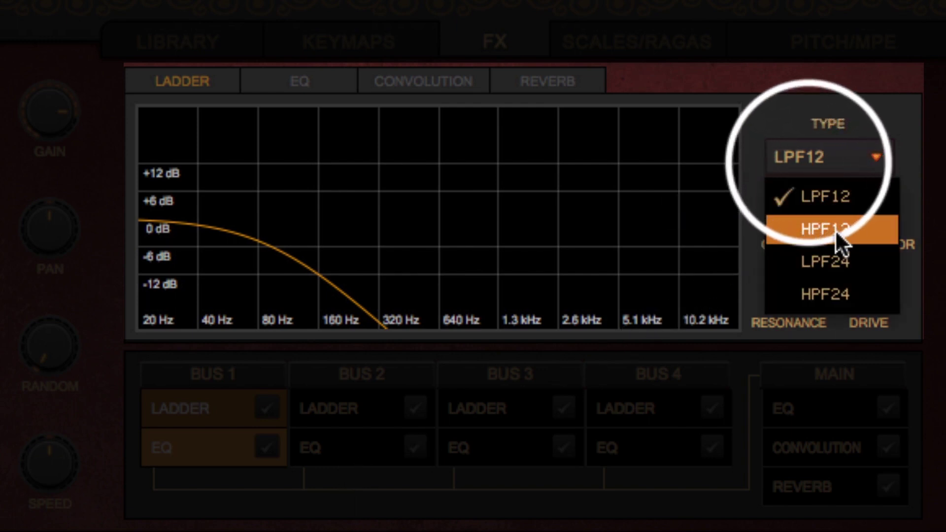
click(844, 292)
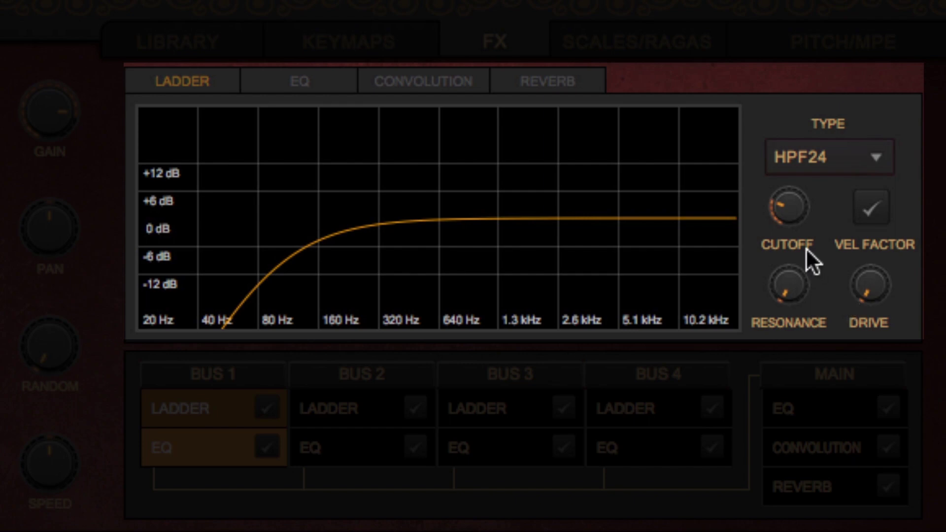
Raise the high-pass cutoff, add resonance and drive, and tick VEL FACTOR
mouse_move(788, 207)
click(782, 210)
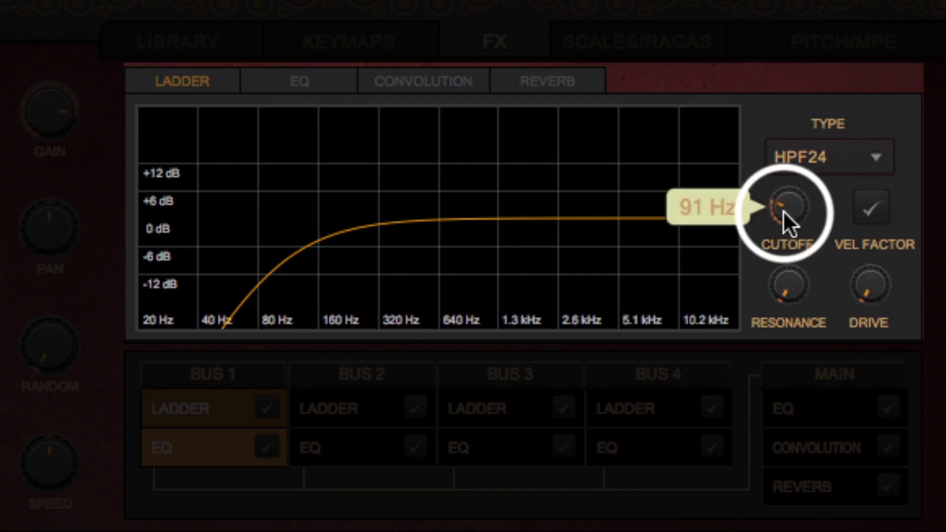
mouse_move(782, 210)
mouse_down()
mouse_move(783, 224)
mouse_move(780, 188)
mouse_up()
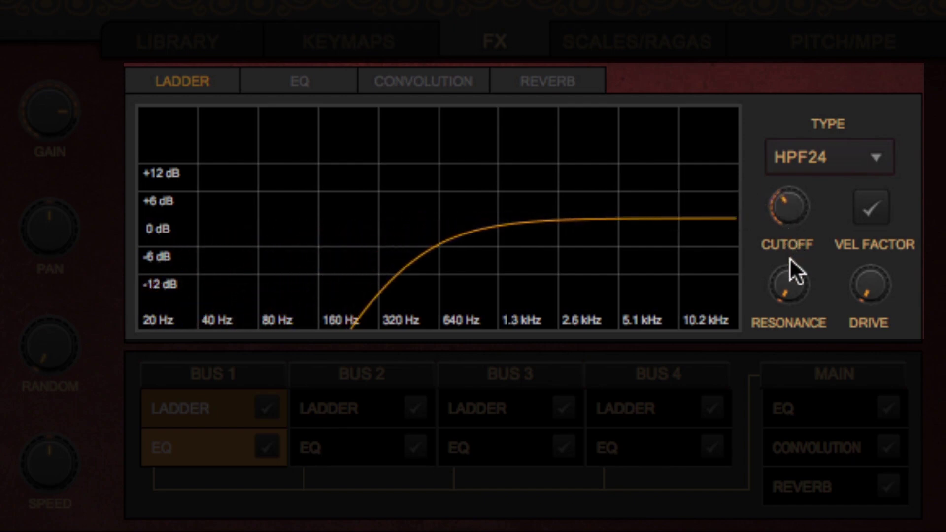
mouse_move(788, 285)
drag(790, 280, 784, 235)
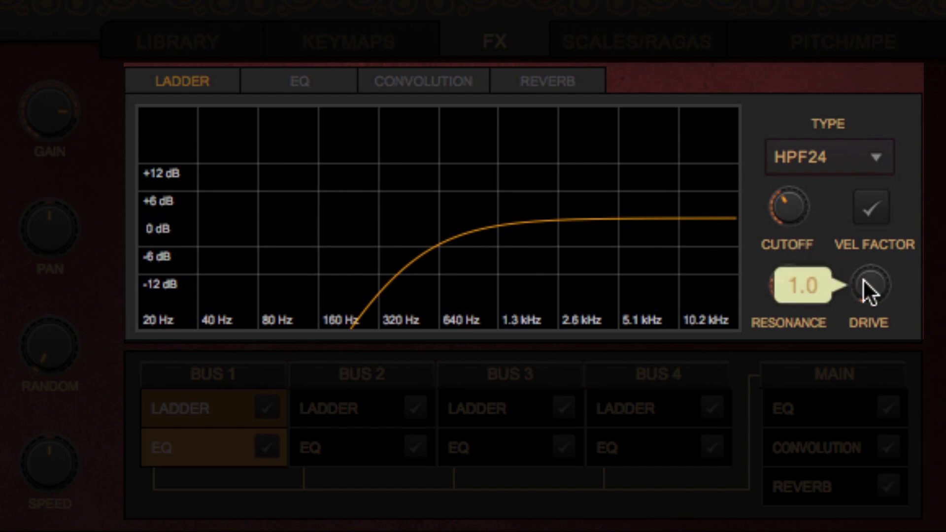
drag(864, 280, 842, 230)
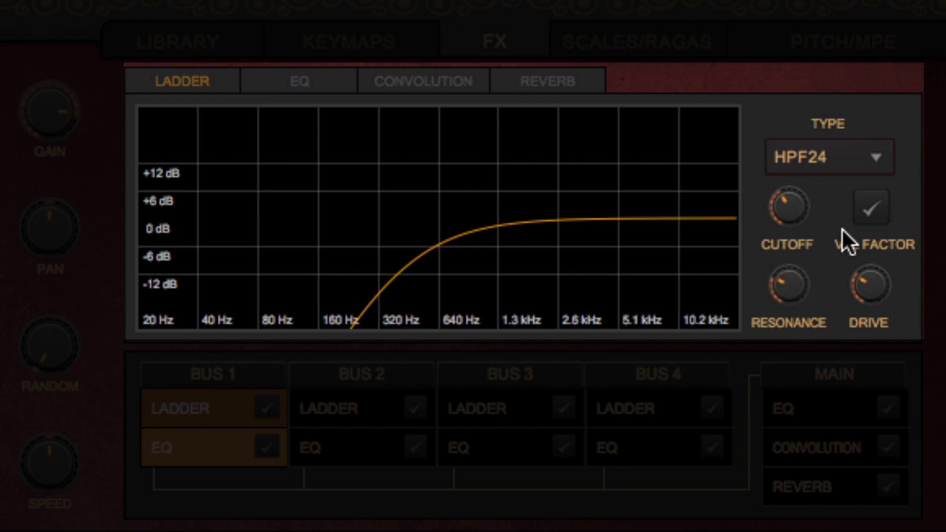
click(860, 210)
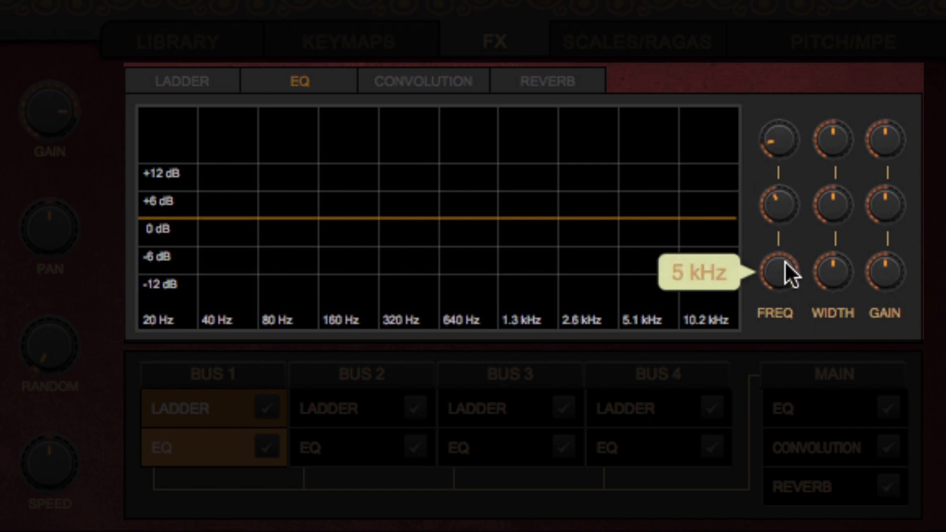
Lower the Bus 1 EQ centre frequency to shape a wide boost peaking near 640 Hz
mouse_move(784, 261)
mouse_down()
mouse_move(774, 300)
mouse_move(767, 295)
mouse_up()
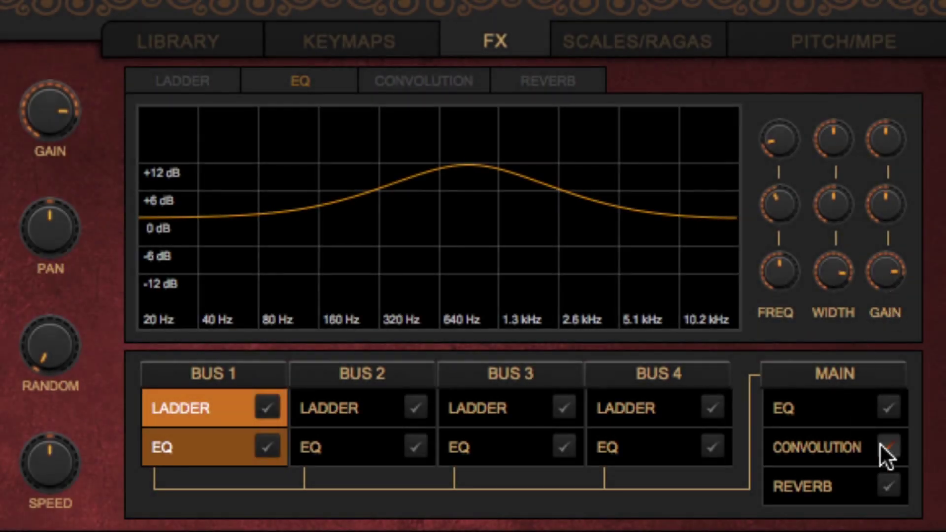
Enable main convolution and load the carpark_balloon_ir_mono_24bit_44100.wav impulse response
click(884, 445)
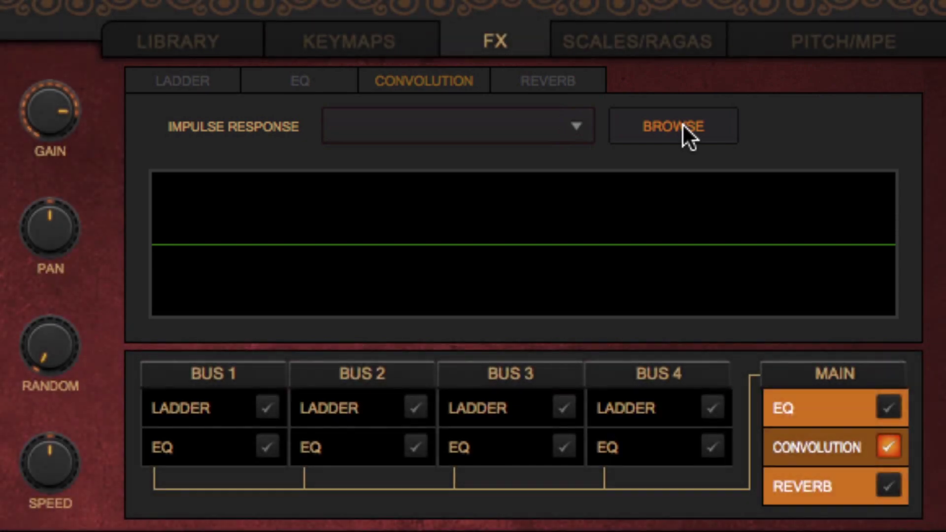
click(682, 126)
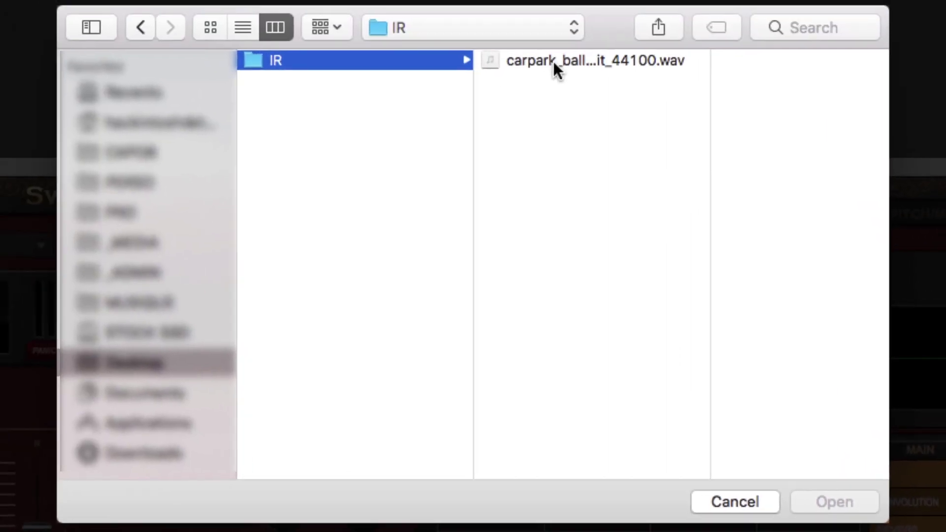
click(554, 61)
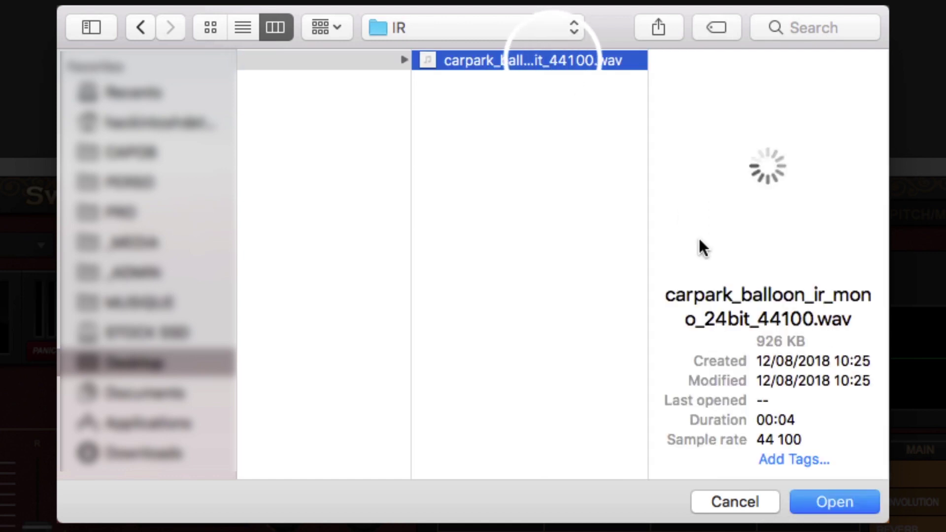
click(844, 503)
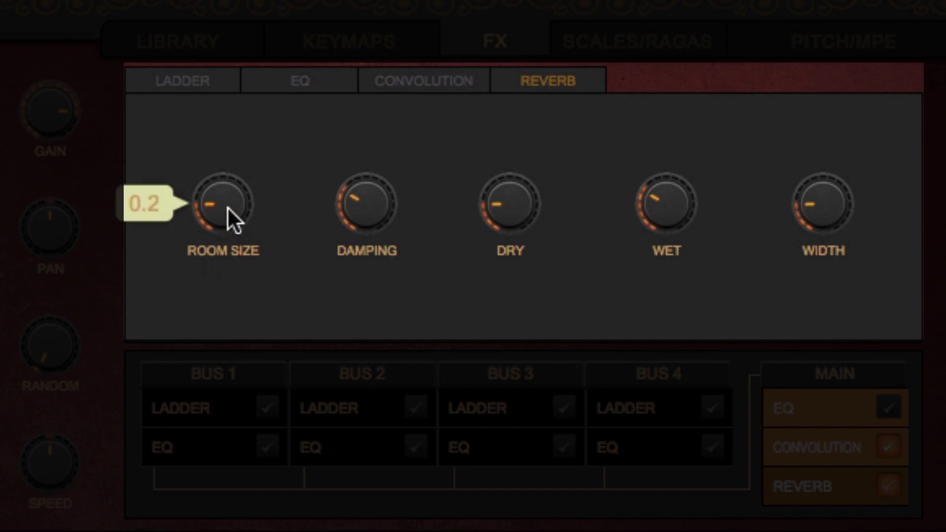
Settle the main reverb on a smaller room size and raise damping to about 0.8
mouse_move(226, 206)
mouse_down()
mouse_move(211, 173)
mouse_move(210, 124)
mouse_up()
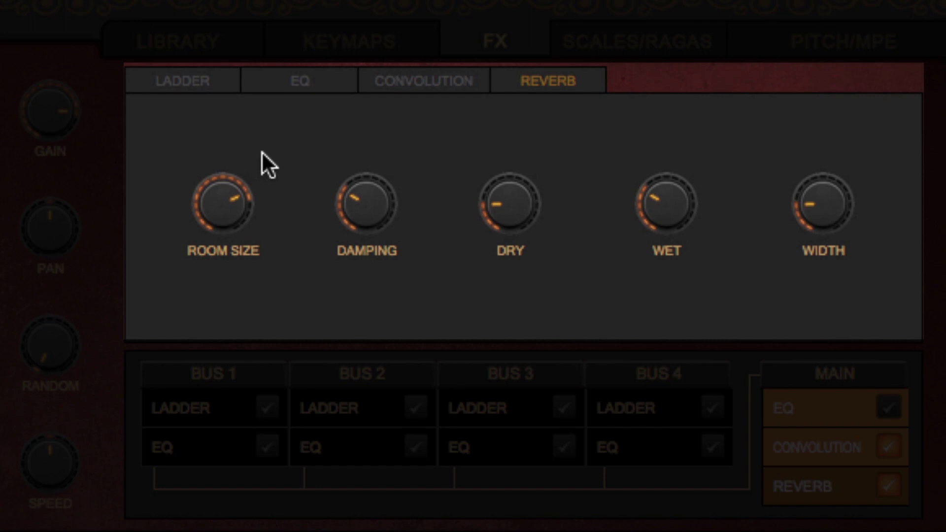
mouse_move(237, 196)
mouse_down()
mouse_move(225, 235)
mouse_move(230, 270)
mouse_up()
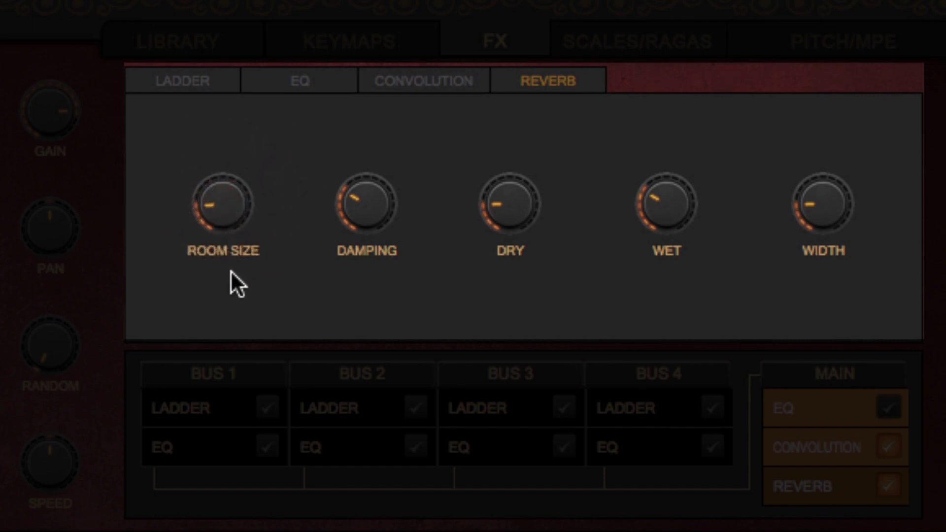
mouse_move(366, 203)
click(350, 216)
mouse_move(349, 214)
mouse_down()
mouse_move(348, 133)
mouse_move(348, 149)
mouse_up()
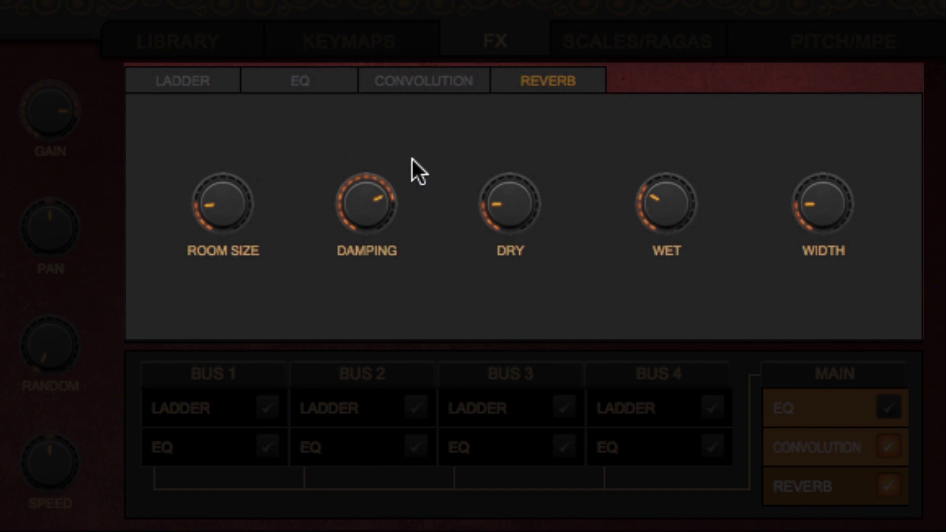
Raise reverb dry to about 0.57, wet to about 0.68, and stereo width to about 0.66
mouse_move(510, 203)
click(510, 189)
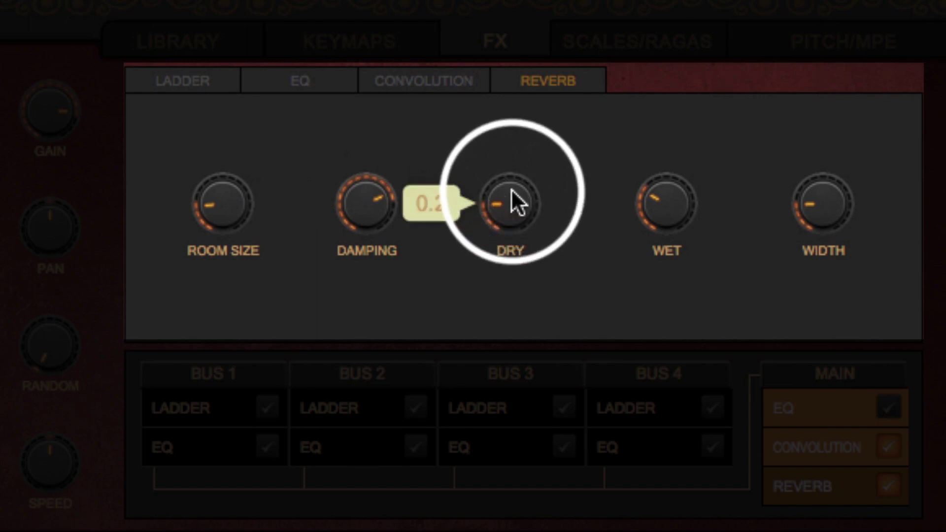
drag(512, 189, 523, 129)
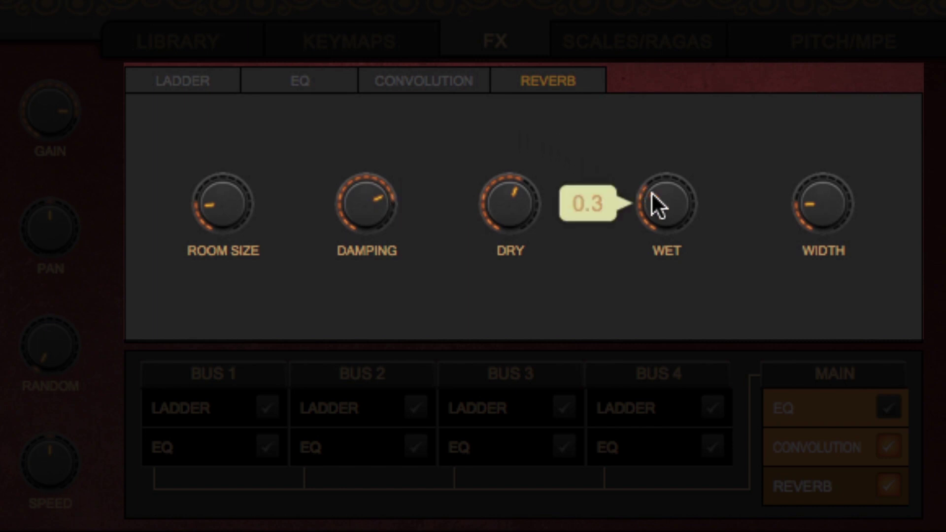
mouse_move(652, 191)
mouse_down()
mouse_move(639, 159)
mouse_move(641, 117)
mouse_up()
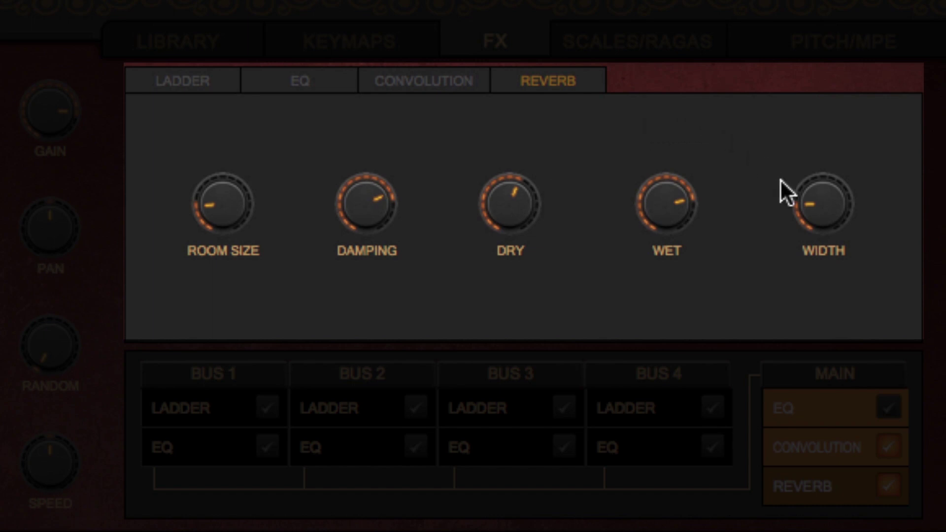
drag(811, 204, 797, 104)
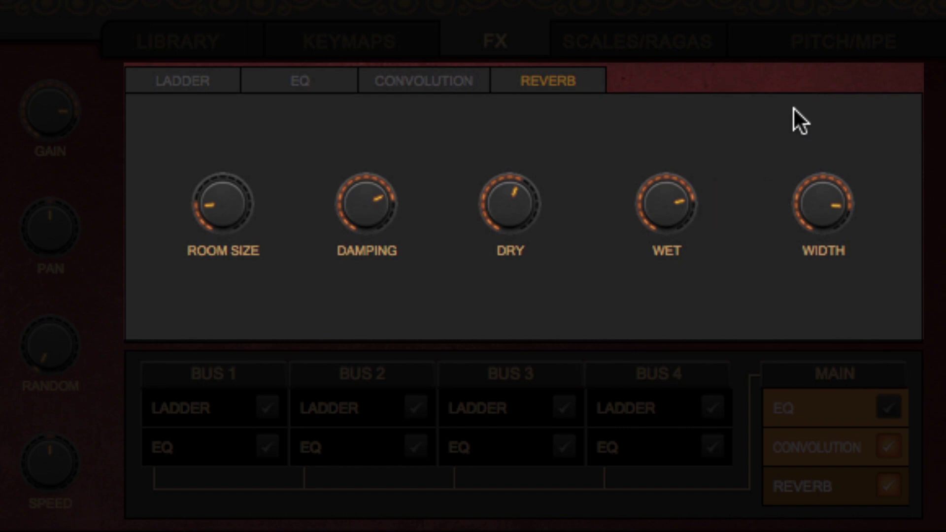